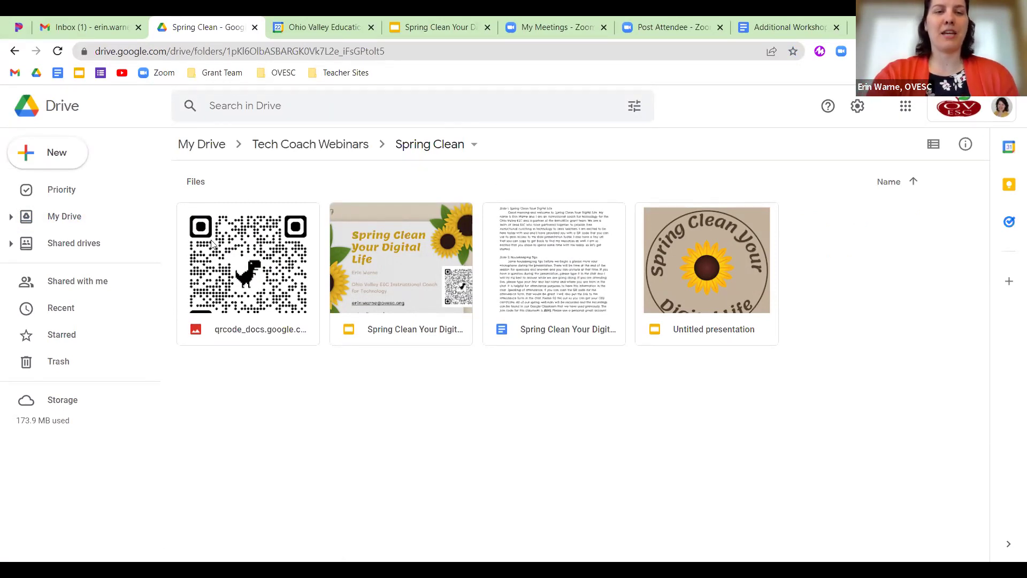
Step: Return to My Drive, switch to the Spring Clean Your Digital Life slides and present them up to the Google Email slide
left_click(81, 221)
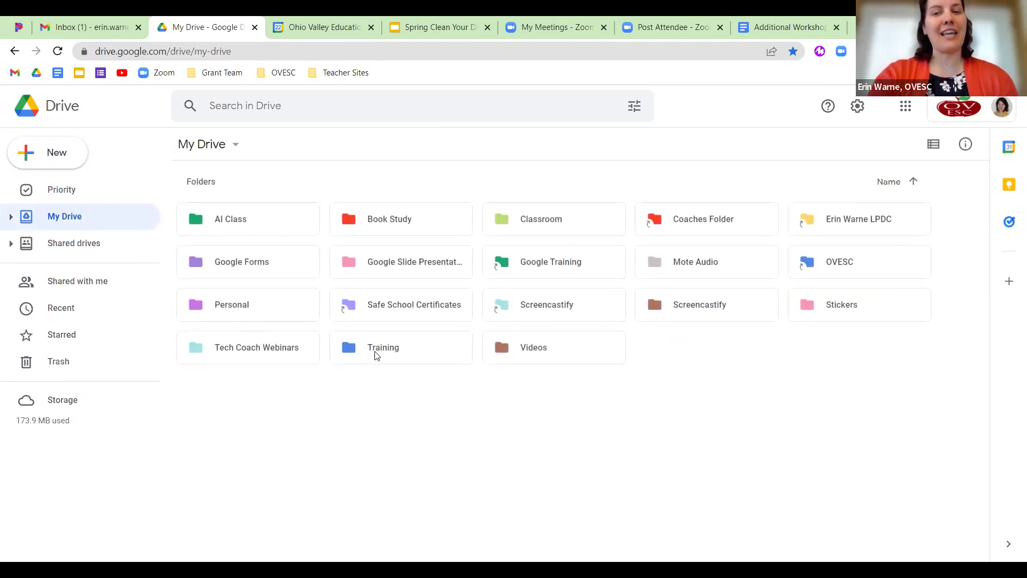
left_click(439, 28)
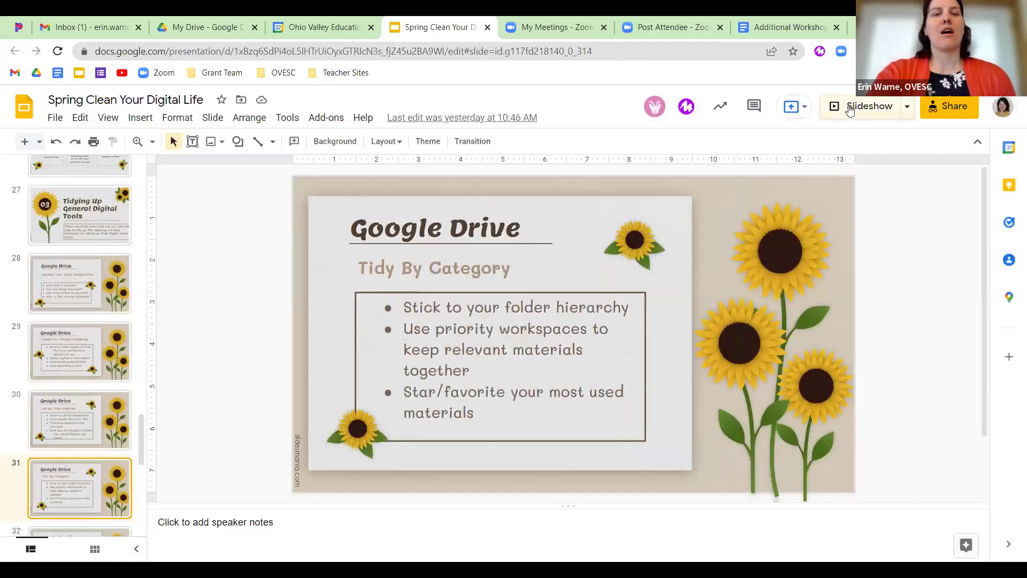
left_click(846, 106)
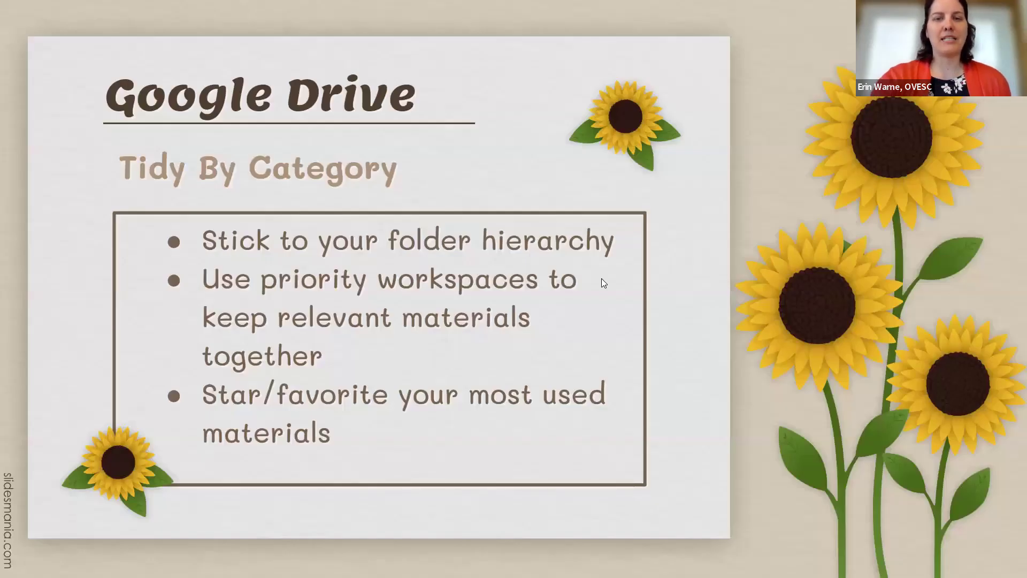
key("Right")
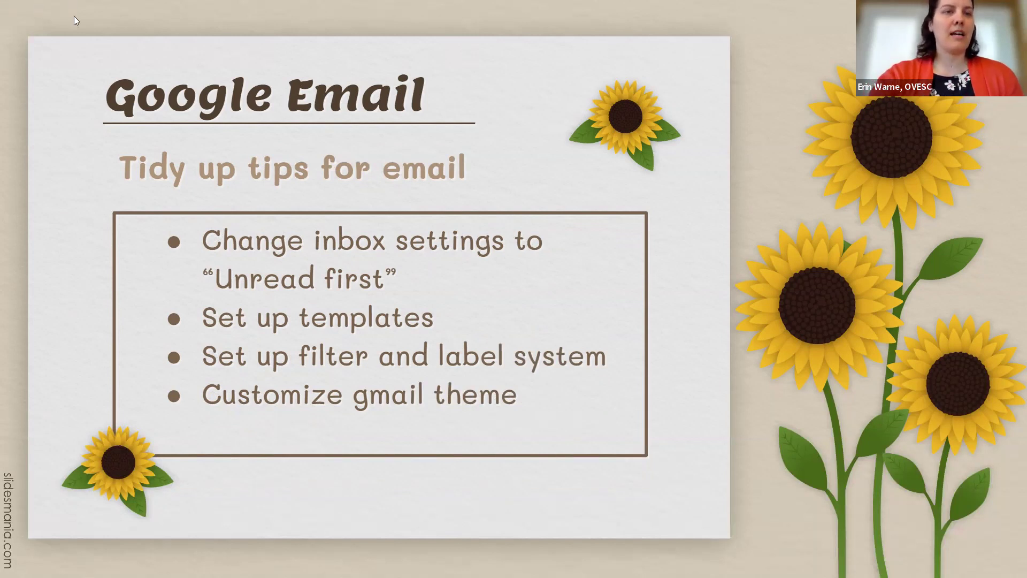
Step: Leave the slideshow, switch to Gmail and review the Inbox type options and the advanced Templates setting
key("Escape")
key("ctrl+2")
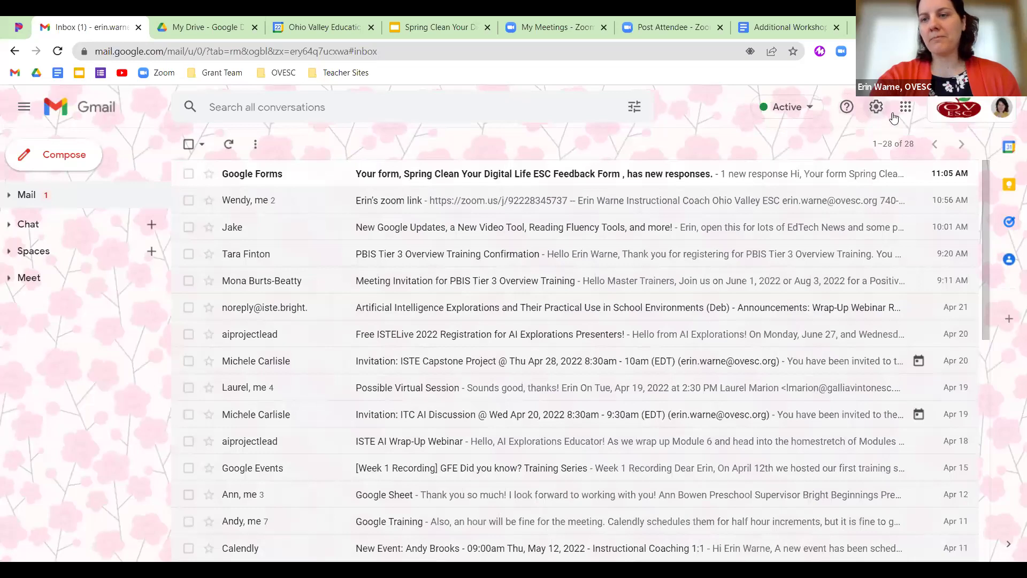
left_click(876, 106)
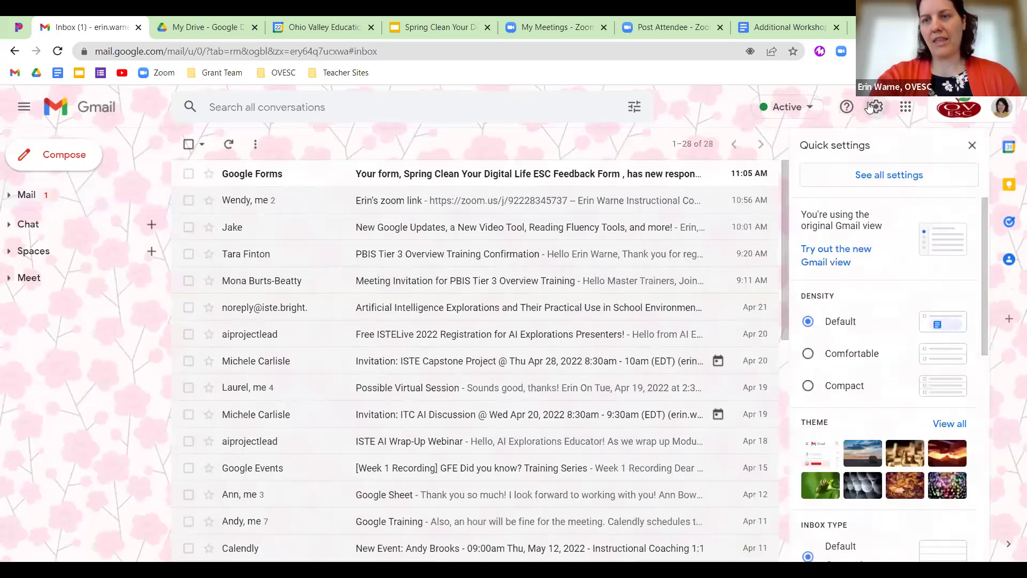
left_click(851, 181)
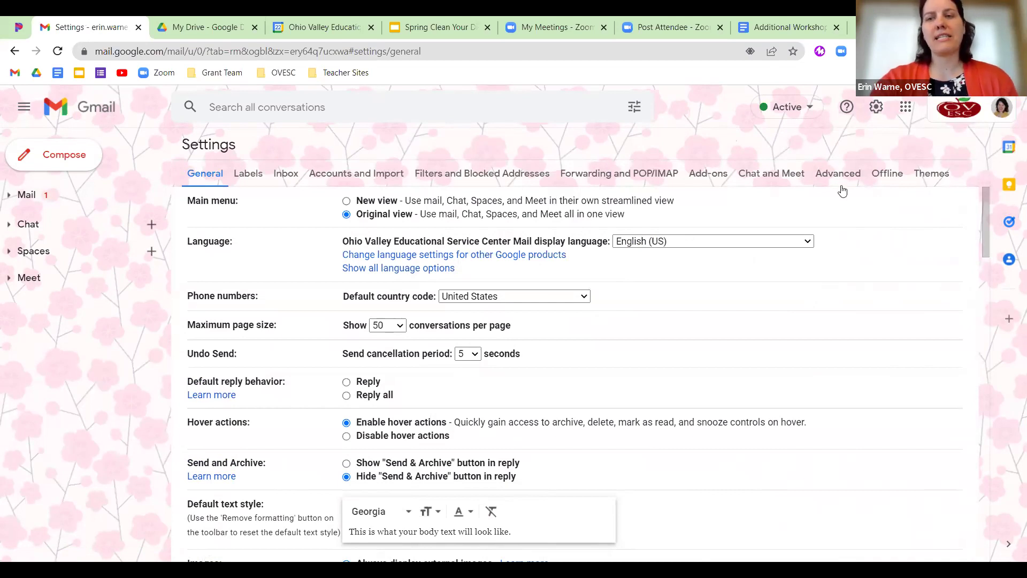
left_click(291, 173)
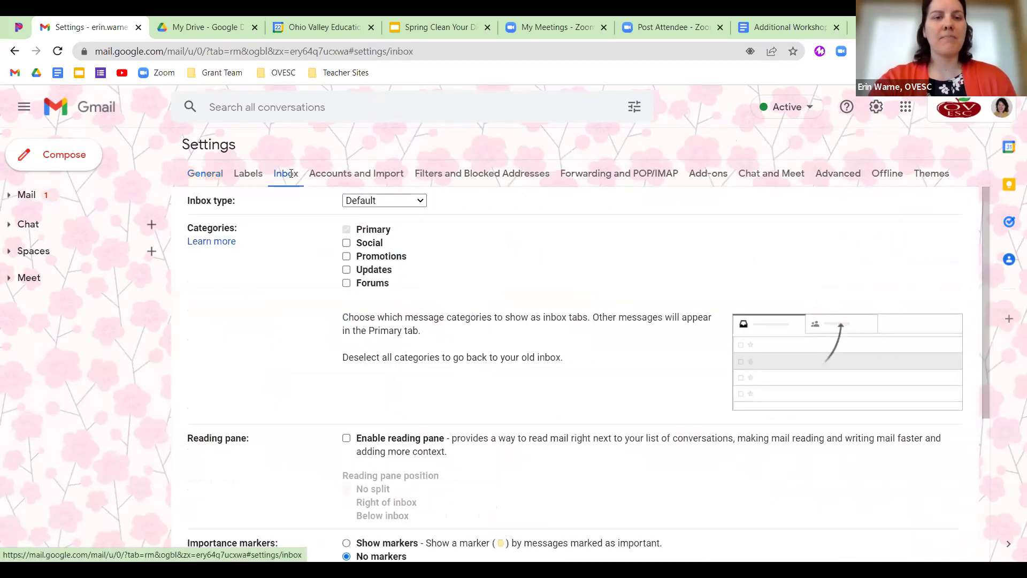
left_click(419, 200)
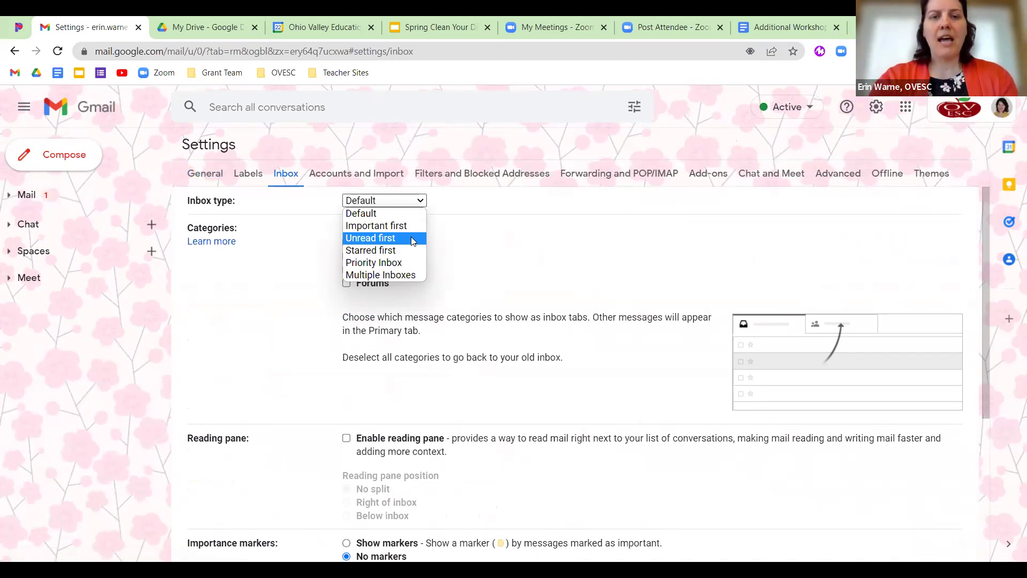
scroll(439, 361, "down", 5)
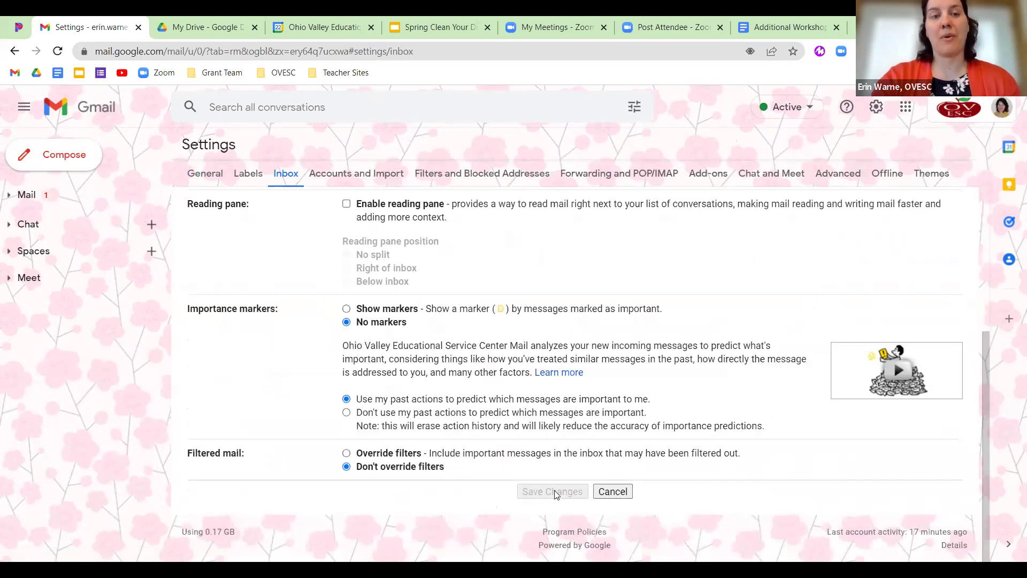
scroll(577, 387, "up", 4)
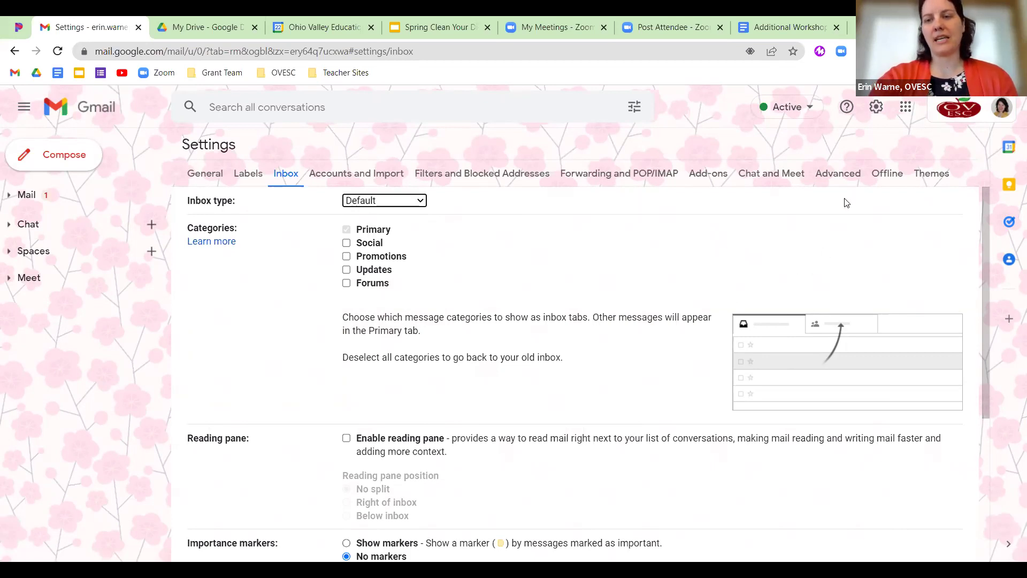
left_click(840, 177)
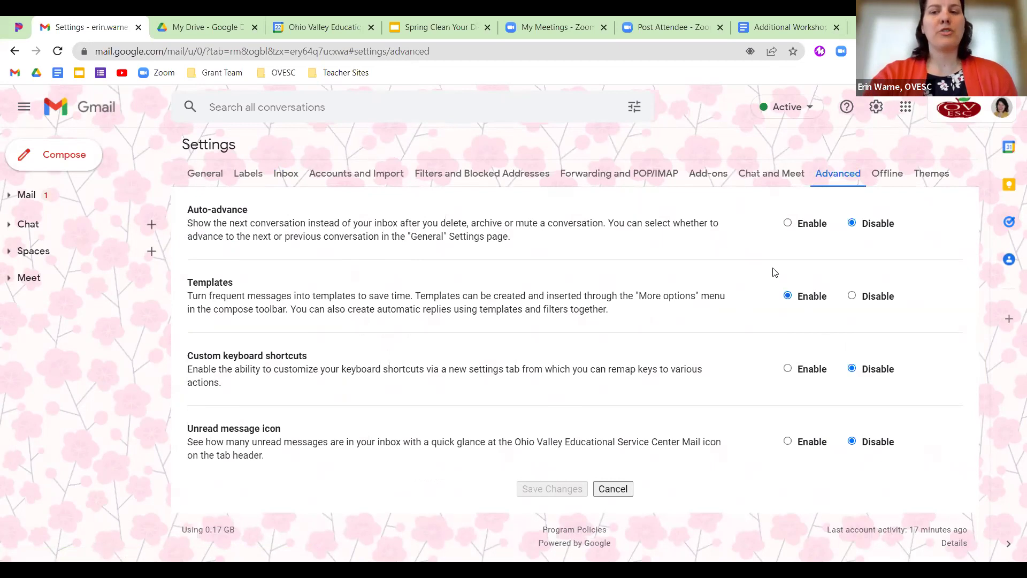
Step: Start a new email from the saved Spring Clean Your Digital Life CEU Certificate template, review its text and close the message
left_click(84, 159)
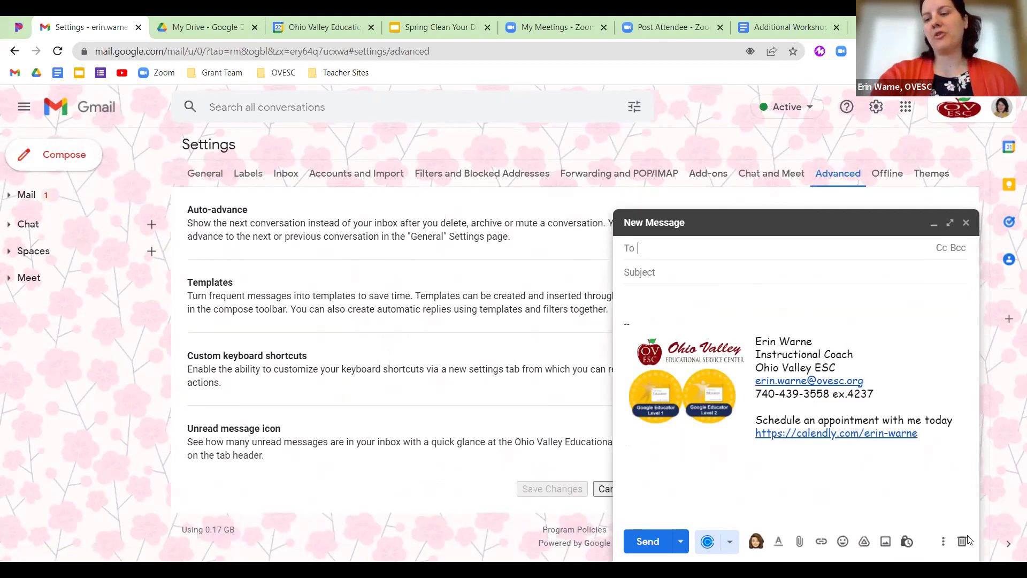
left_click(944, 542)
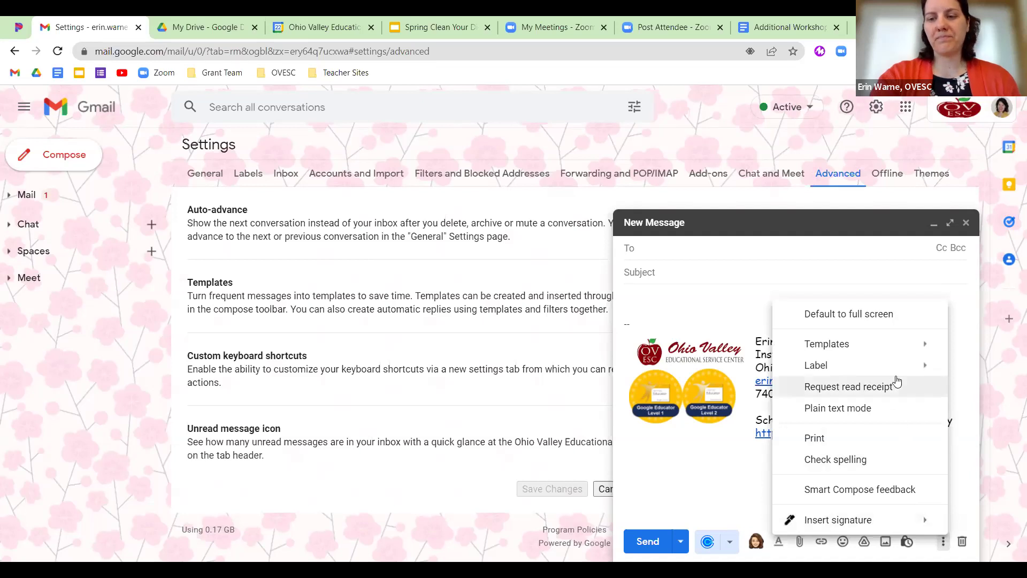
mouse_move(889, 348)
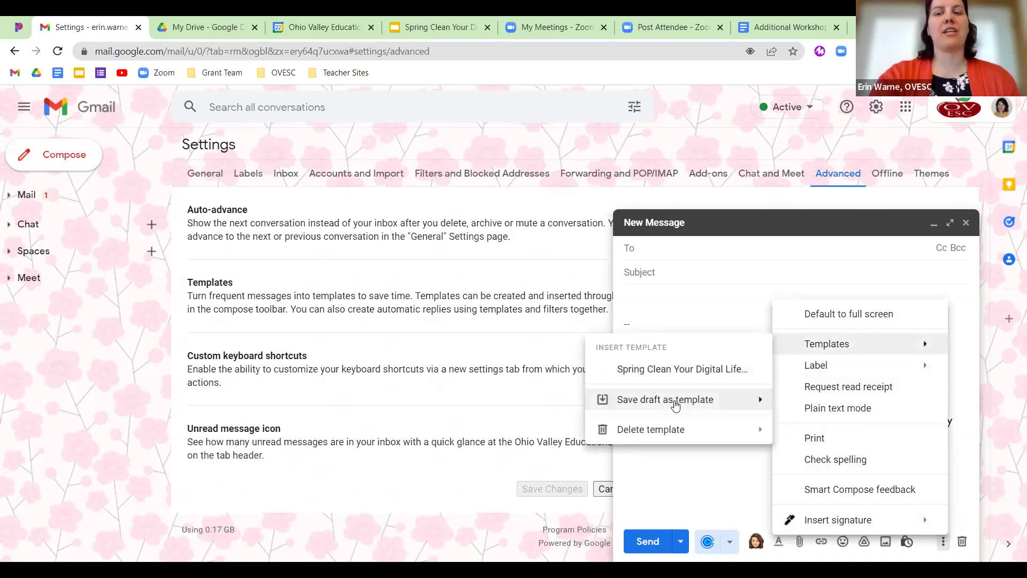
mouse_move(676, 406)
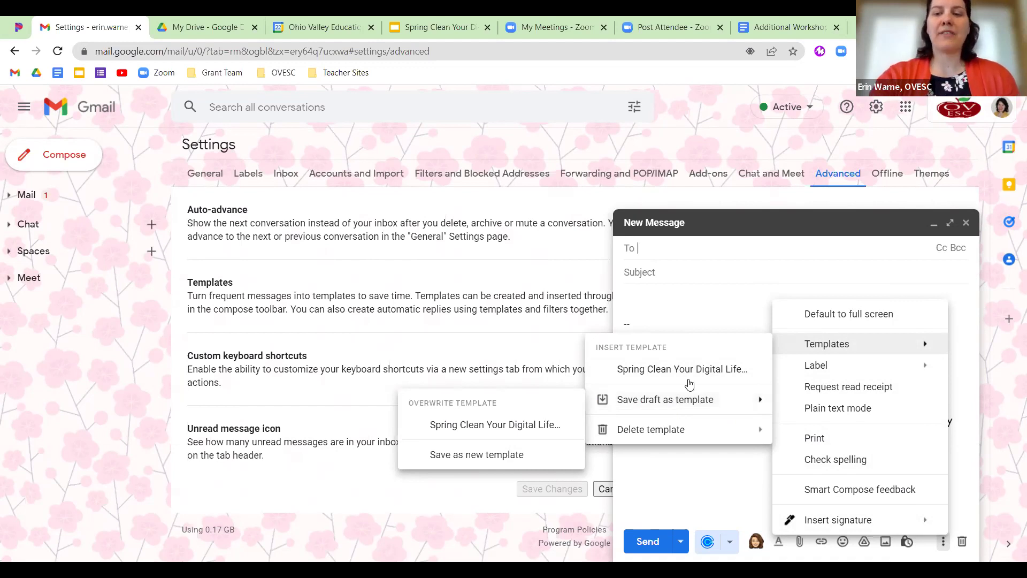
left_click(623, 370)
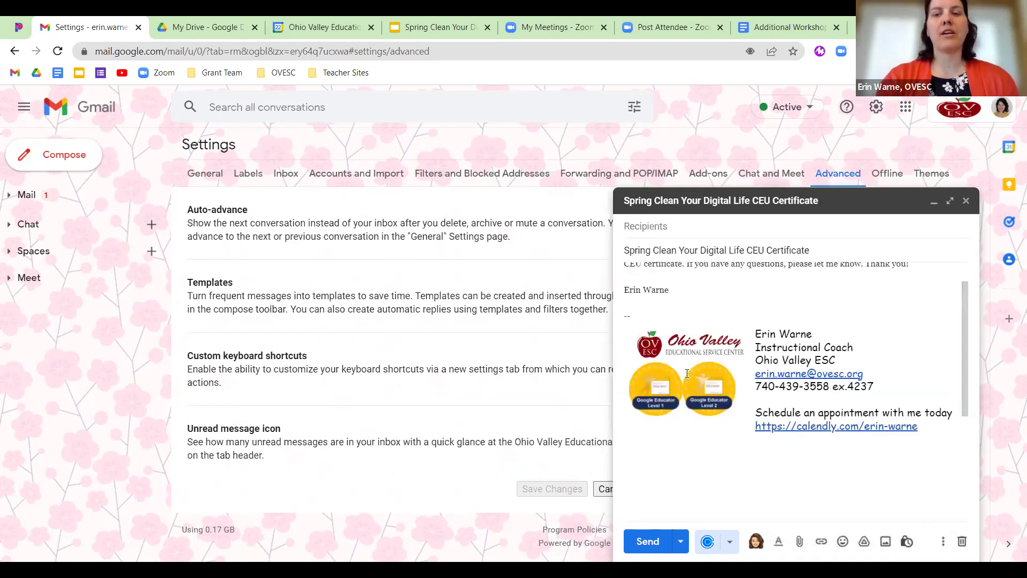
scroll(856, 314, "up", 1)
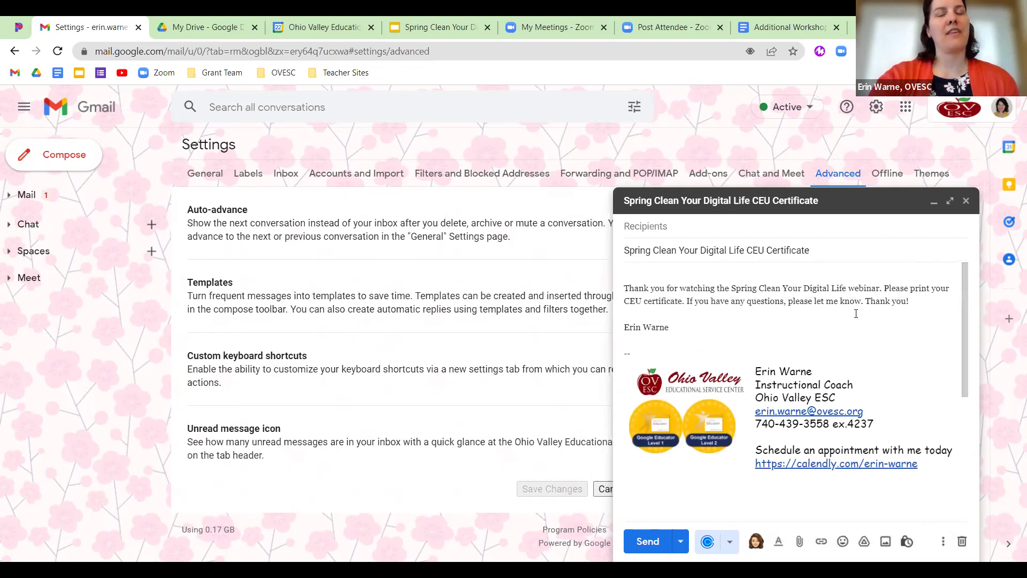
scroll(856, 313, "down", 1)
scroll(856, 314, "up", 1)
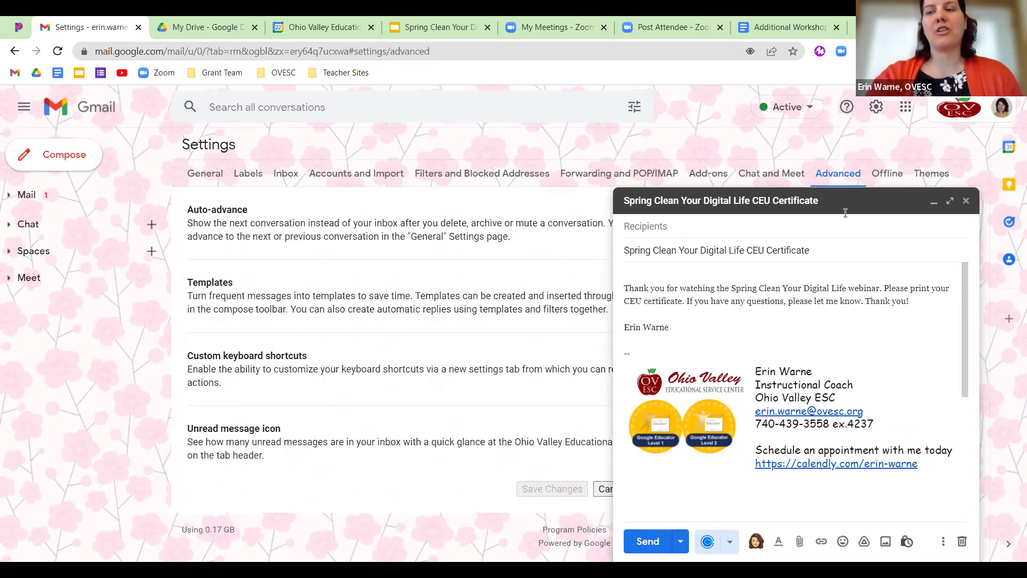
left_click(966, 203)
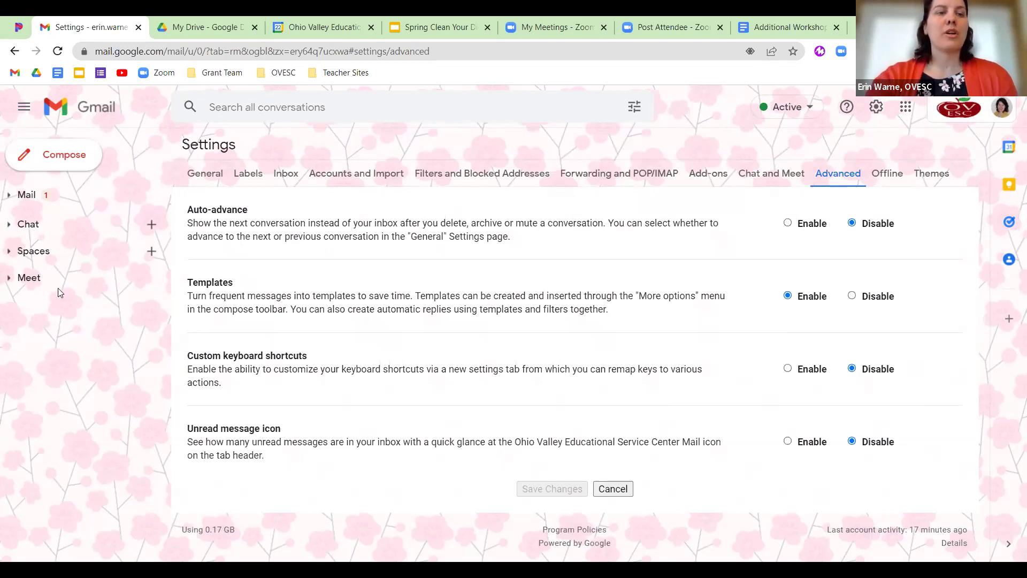
Step: Expand the full mail label list and view the new label form without creating a label
left_click(13, 198)
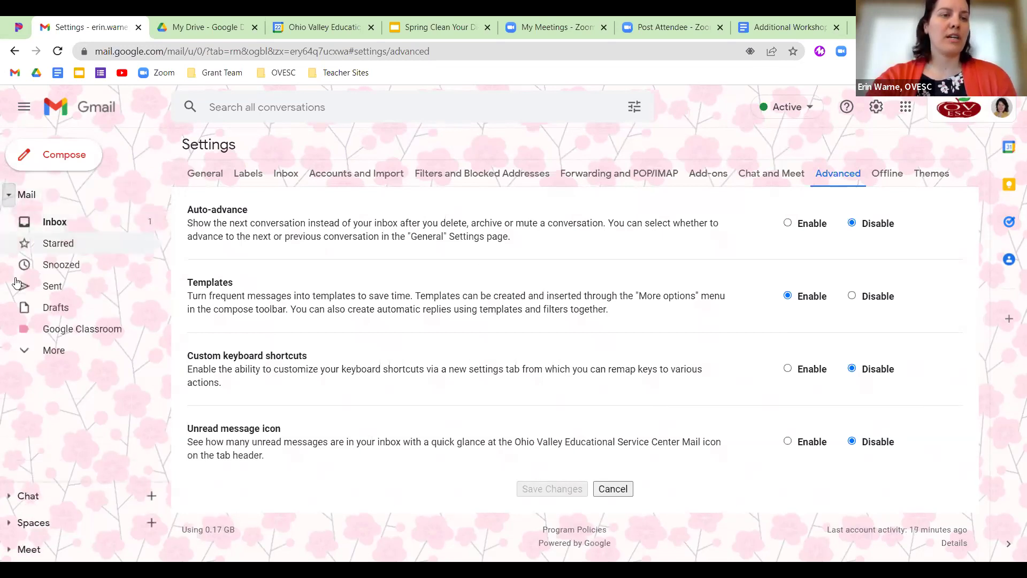
left_click(50, 355)
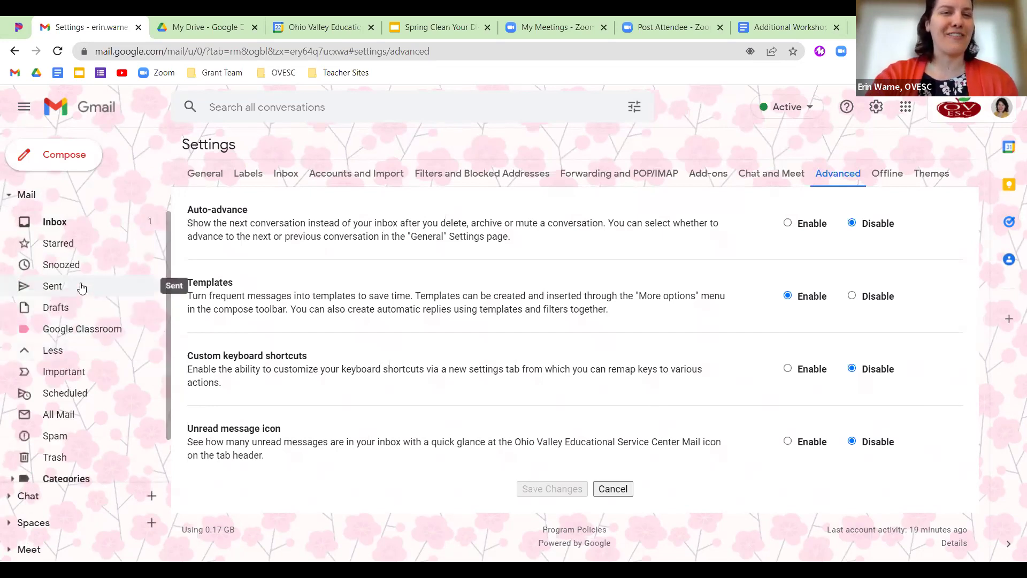
scroll(81, 287, "down", 2)
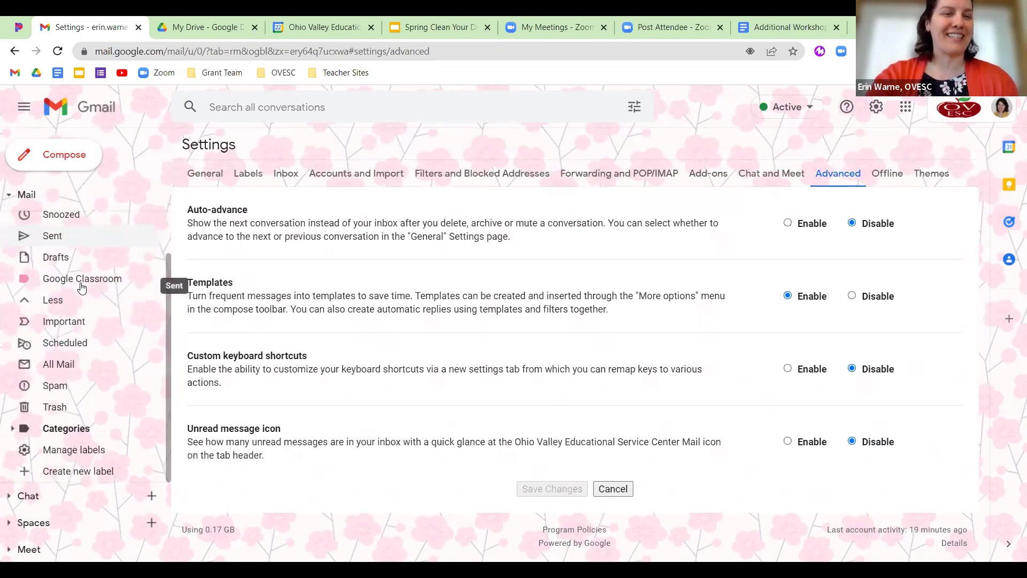
left_click(65, 476)
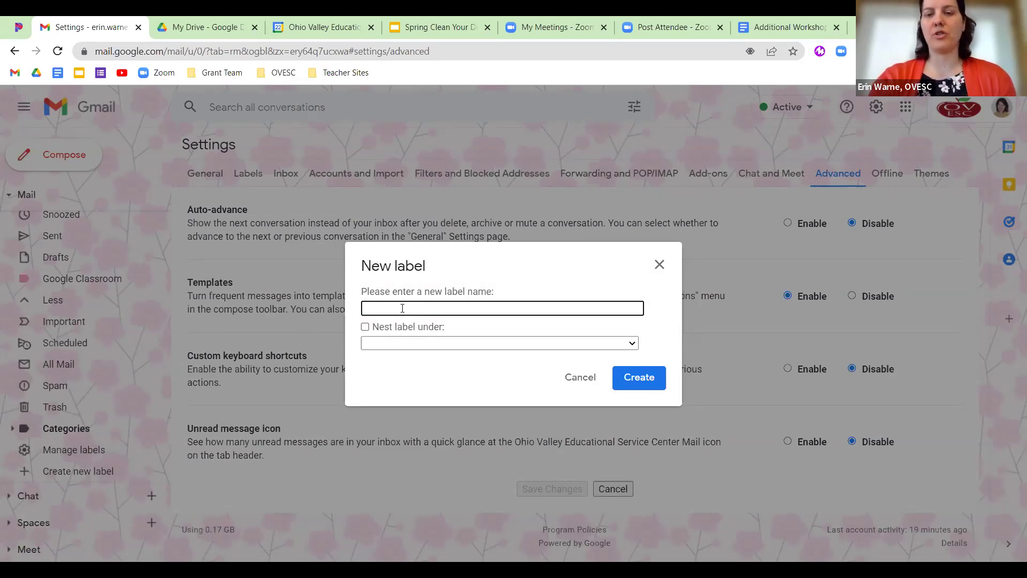
left_click(659, 265)
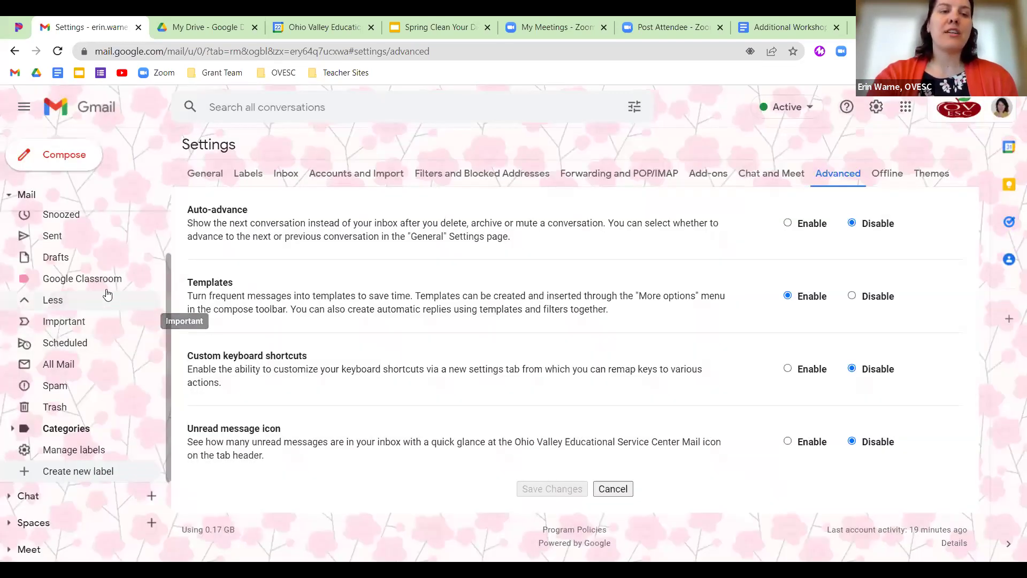
Step: View the messages labelled Google Classroom and the existing mail filters in the settings
left_click(104, 299)
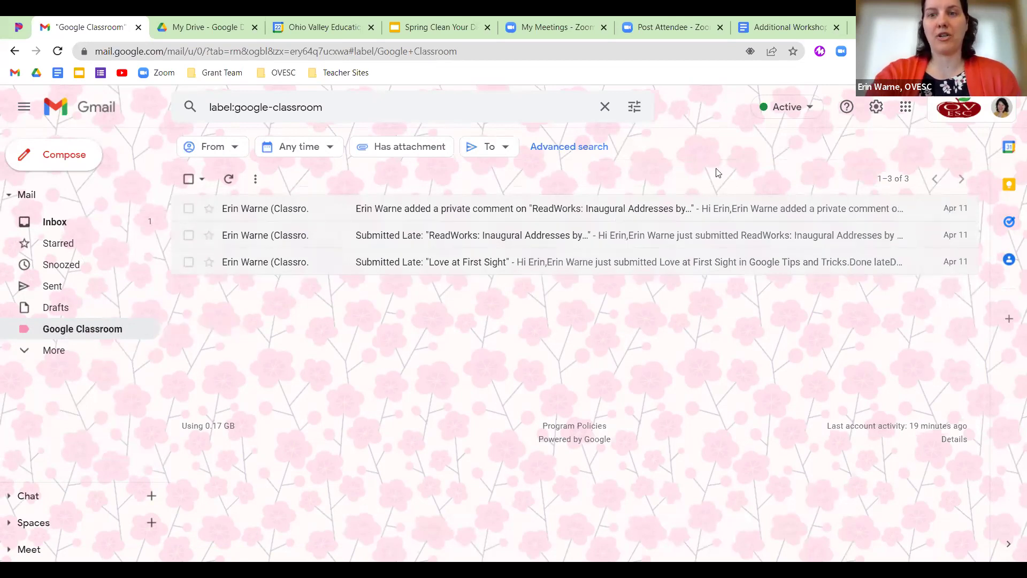
left_click(877, 108)
left_click(844, 178)
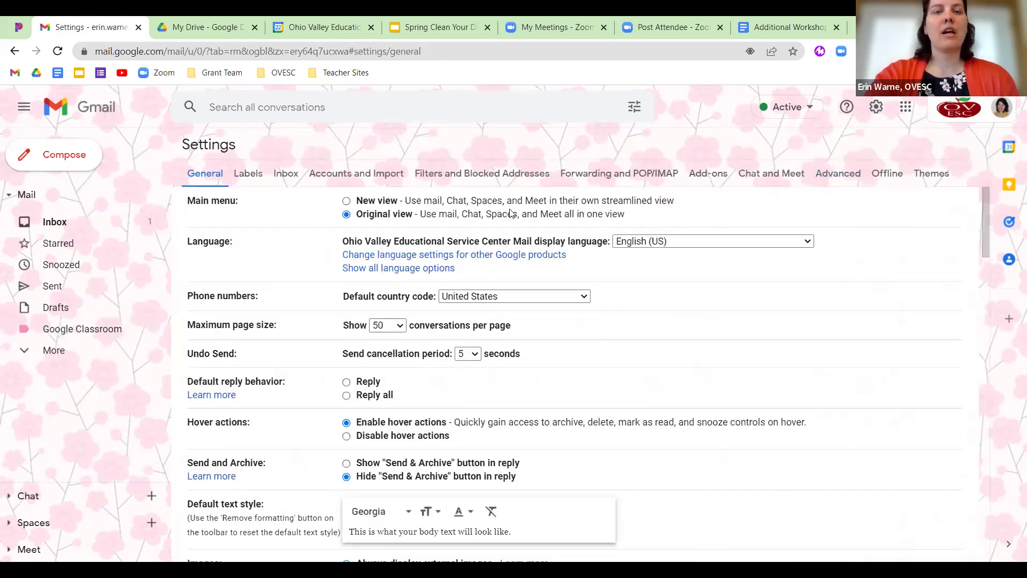
left_click(454, 175)
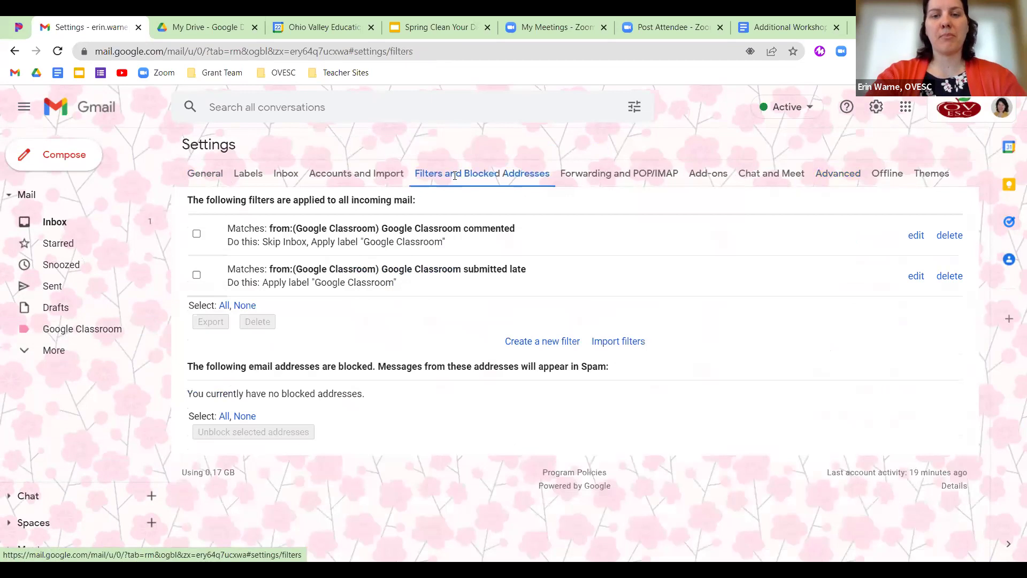
Step: View the criteria for a new mail filter and try to create the filter with no criteria filled in
left_click(550, 342)
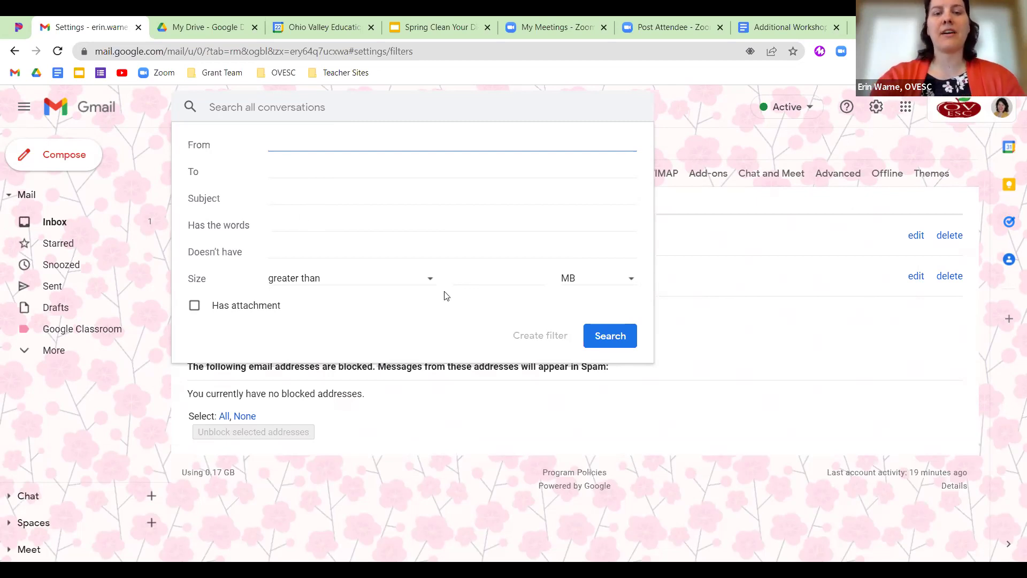
left_click(556, 336)
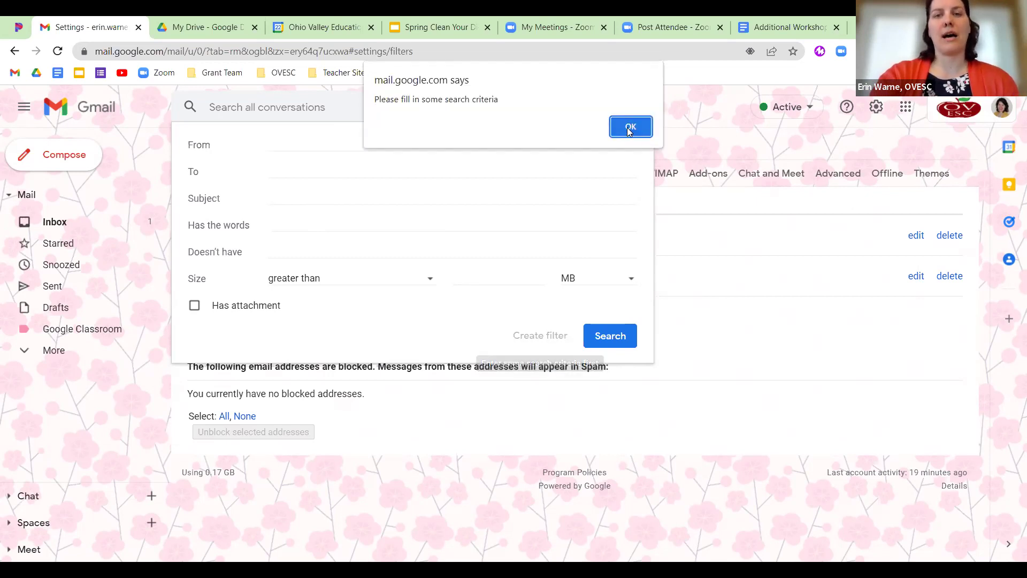
left_click(629, 131)
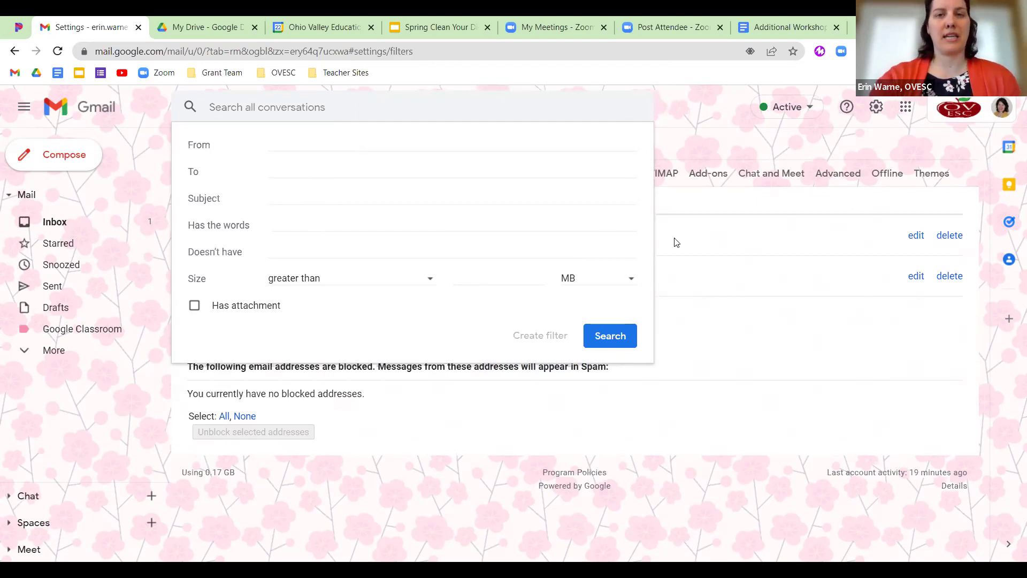
Step: Check the Google Email tips slide in the Spring Clean Your Digital Life presentation, then return to Gmail and dismiss the new filter form
left_click(451, 32)
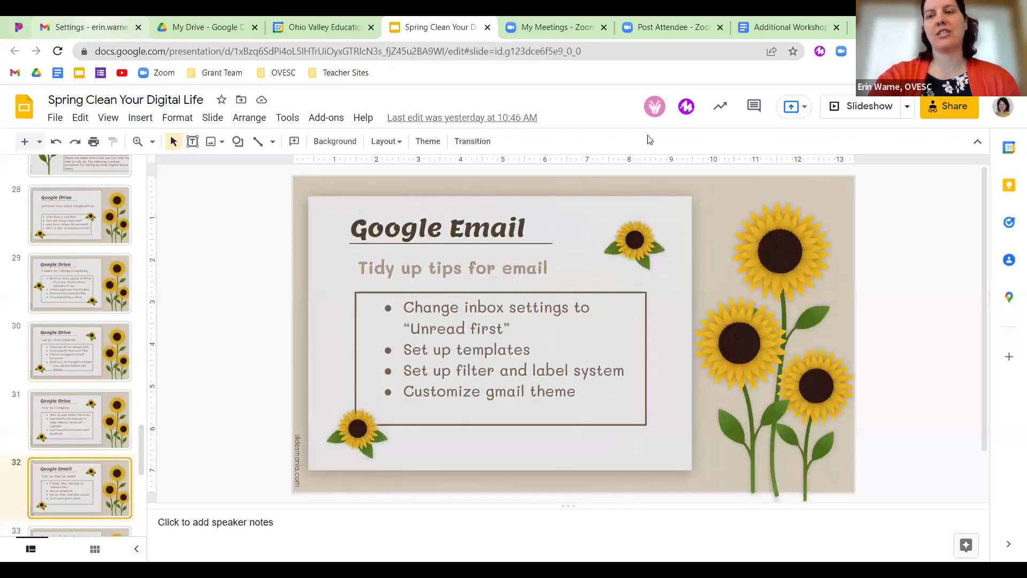
left_click(107, 27)
left_click(964, 131)
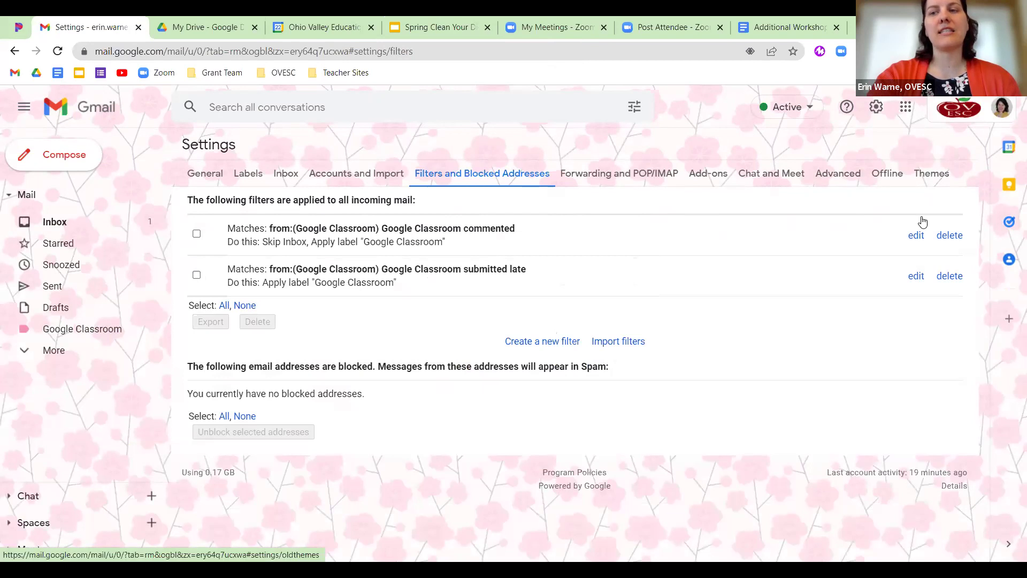
Step: Browse the available Gmail theme images in the theme settings and close the theme picker without choosing one
left_click(931, 174)
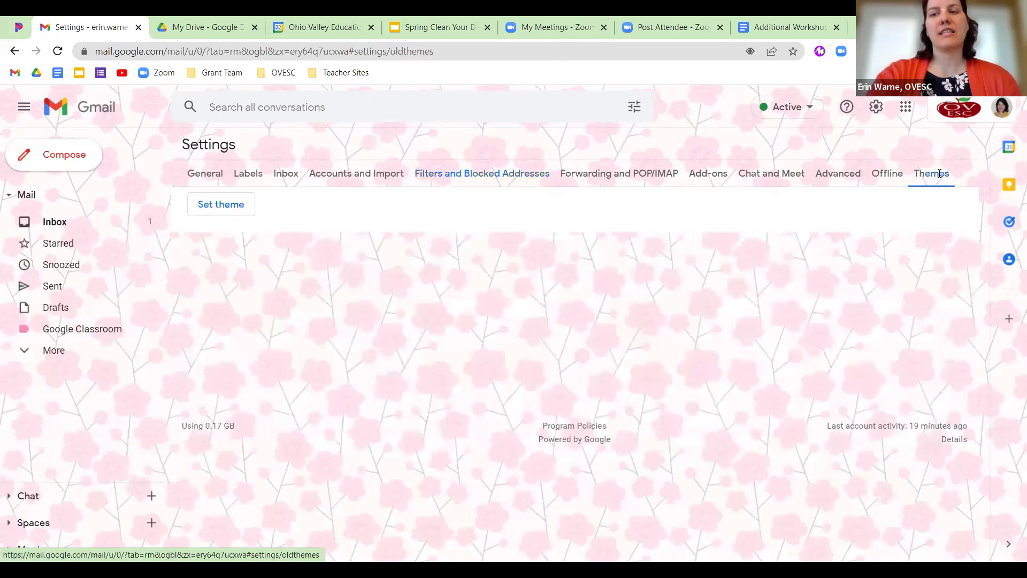
left_click(249, 208)
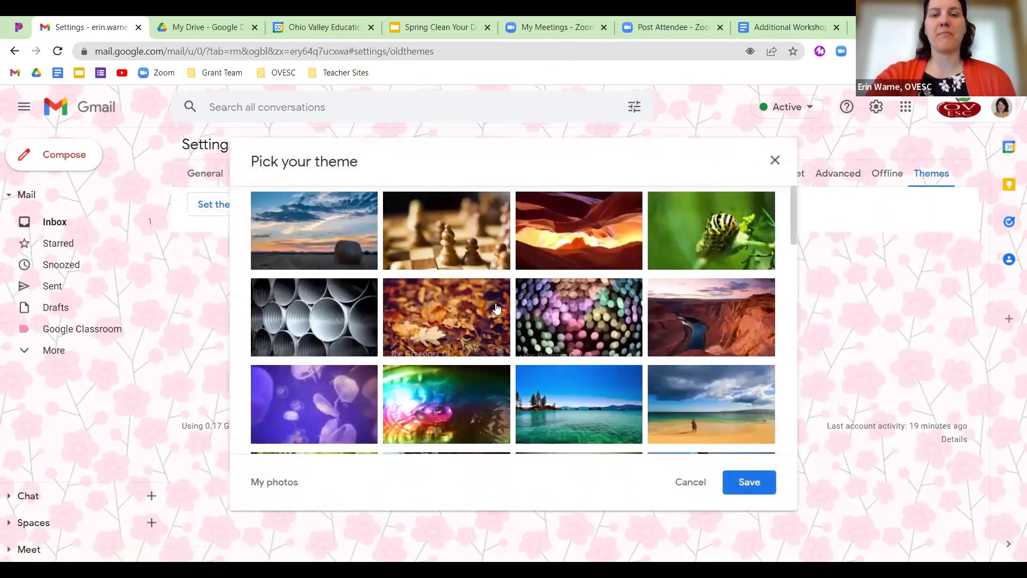
scroll(497, 312, "down", 4)
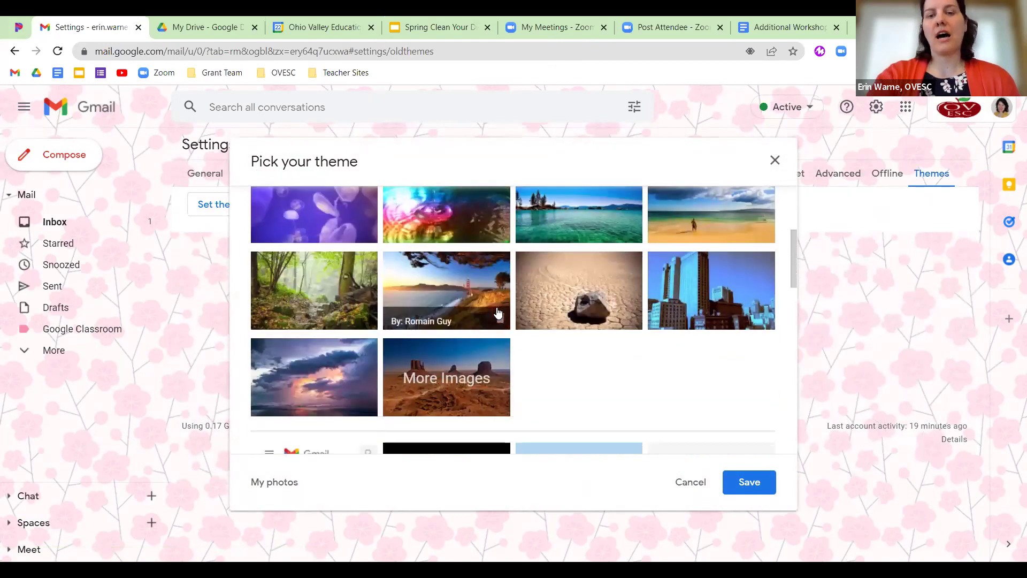
scroll(498, 312, "down", 8)
scroll(497, 312, "down", 2)
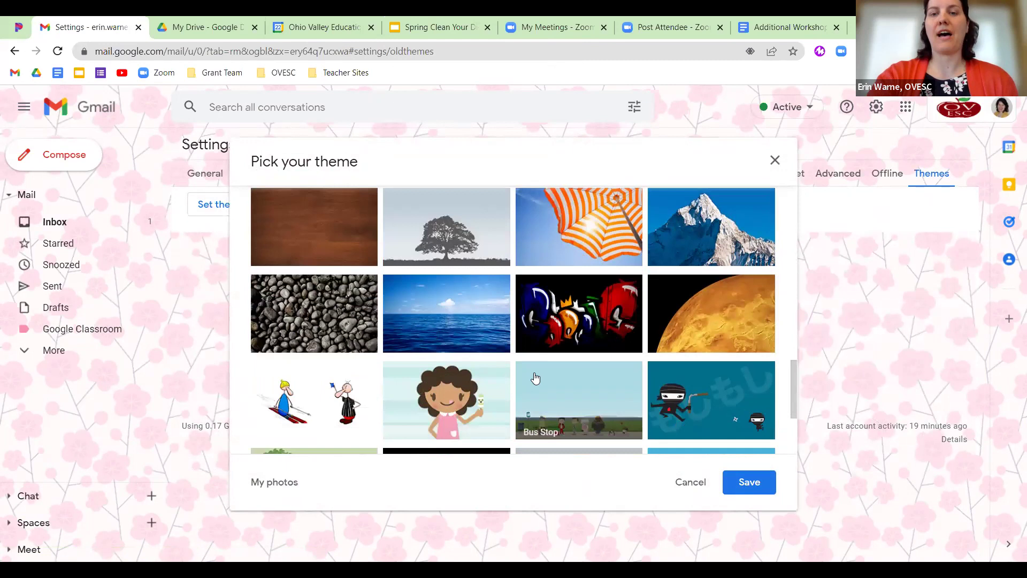
scroll(535, 377, "up", 8)
scroll(535, 377, "up", 2)
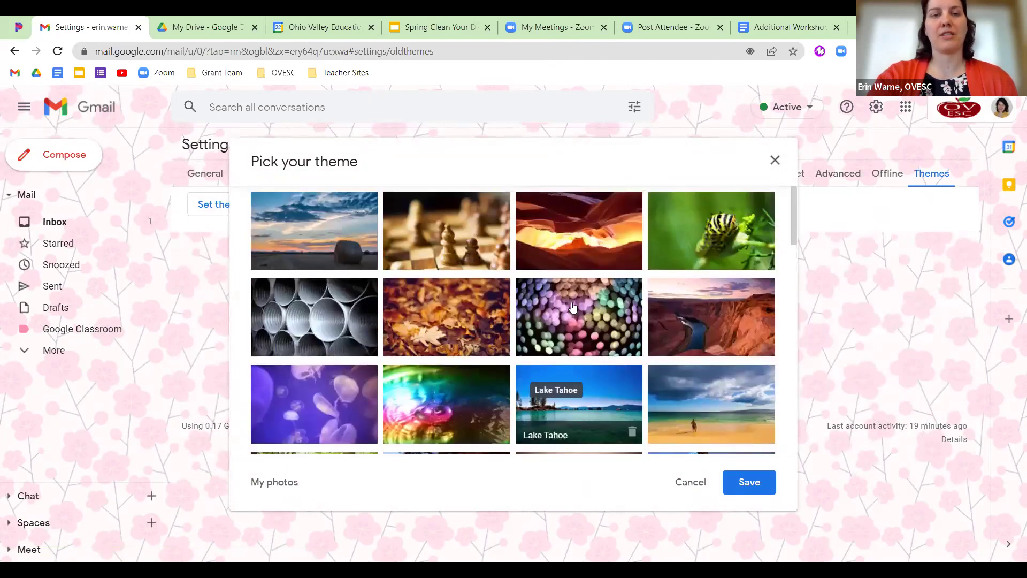
left_click(774, 161)
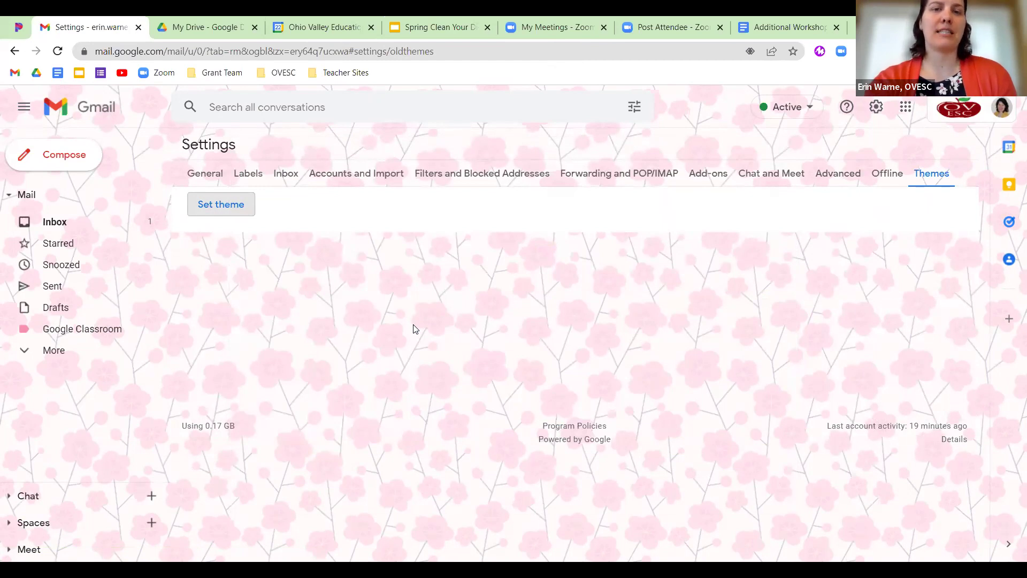
Step: Switch to the Spring Clean Your Digital Life presentation in Google Slides and start the slideshow from the Google Email slide
left_click(443, 26)
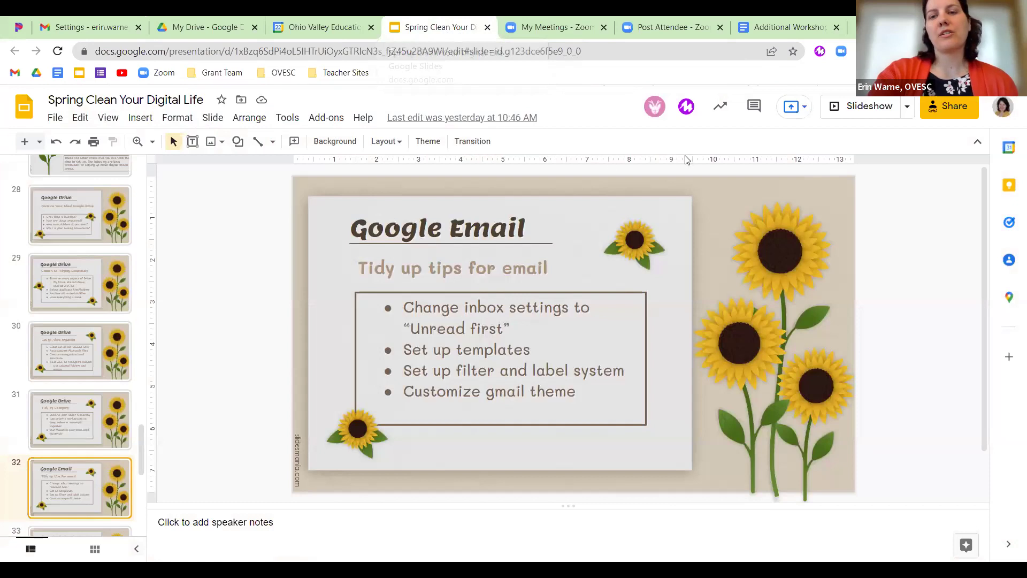
left_click(848, 106)
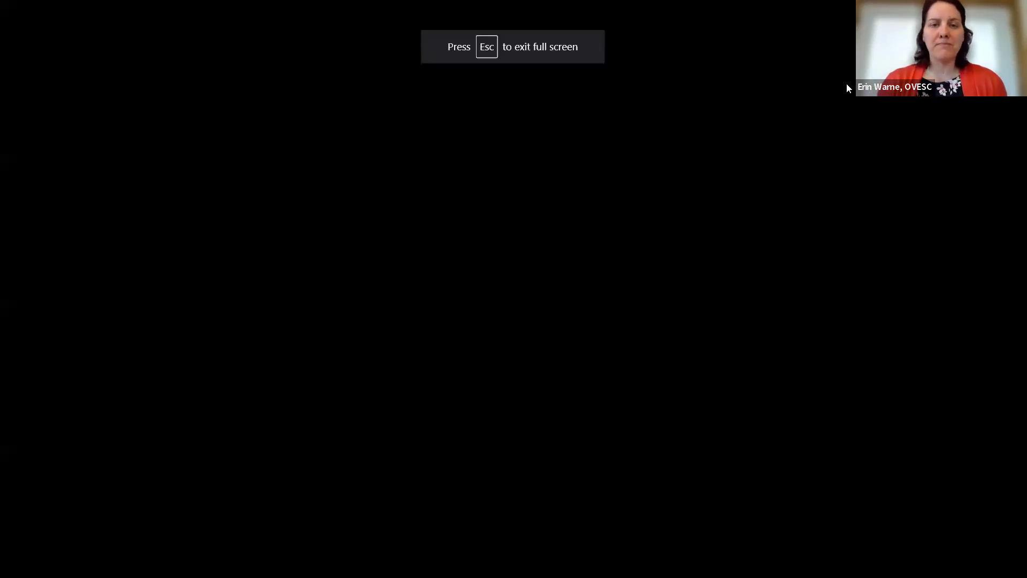